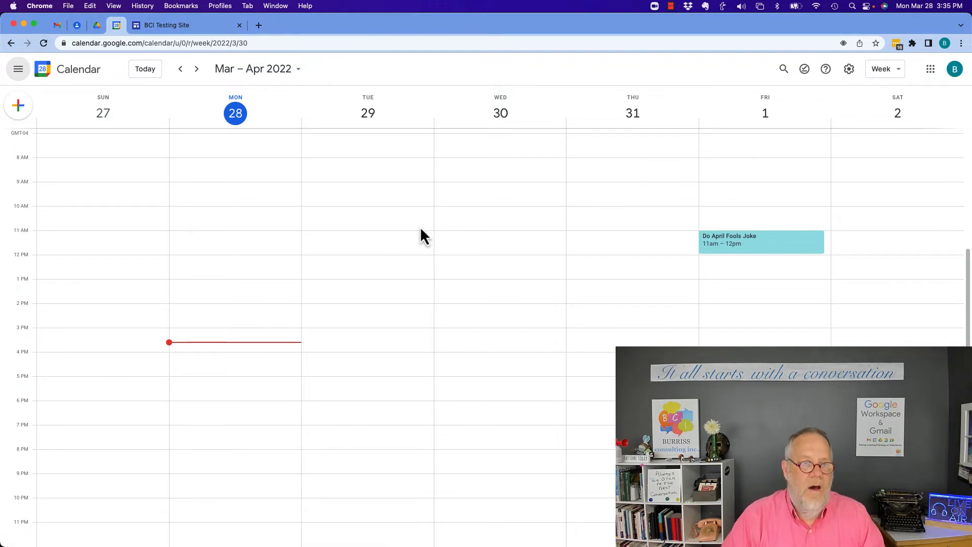
# - Show the list of calendars and display the week containing March 16, 2022
pyautogui.click(19, 69)
pyautogui.click(64, 207)
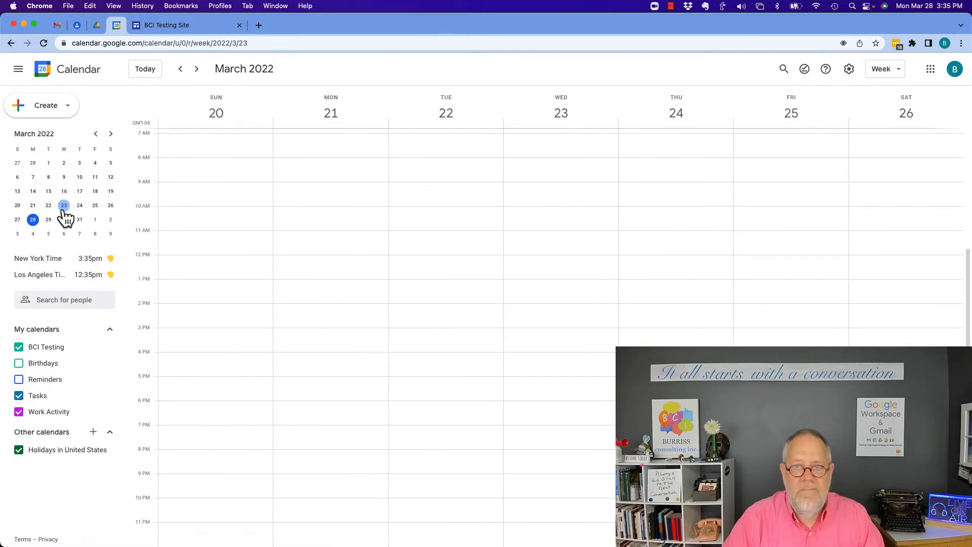
pyautogui.click(63, 192)
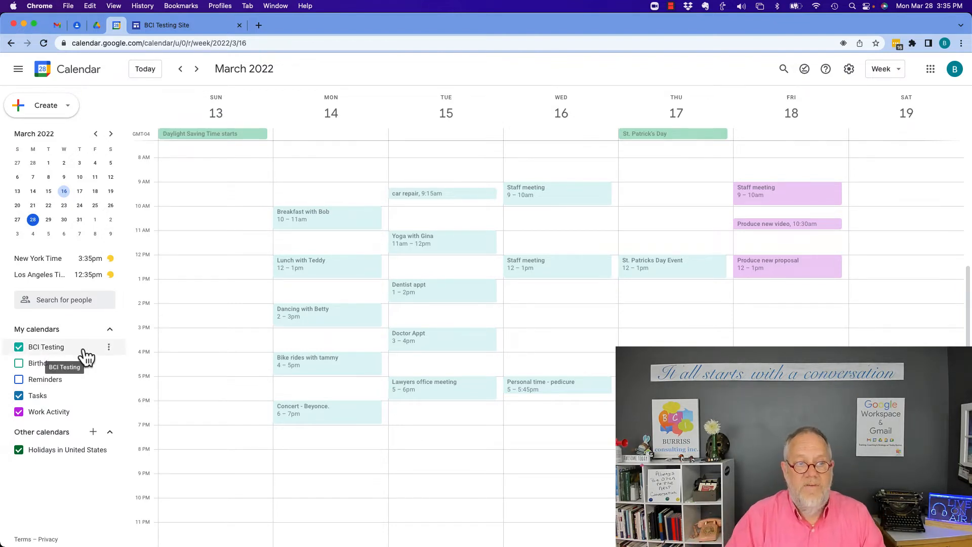
# - Open the sharing settings of the BCI Testing calendar and make the calendar available to the public
pyautogui.click(109, 349)
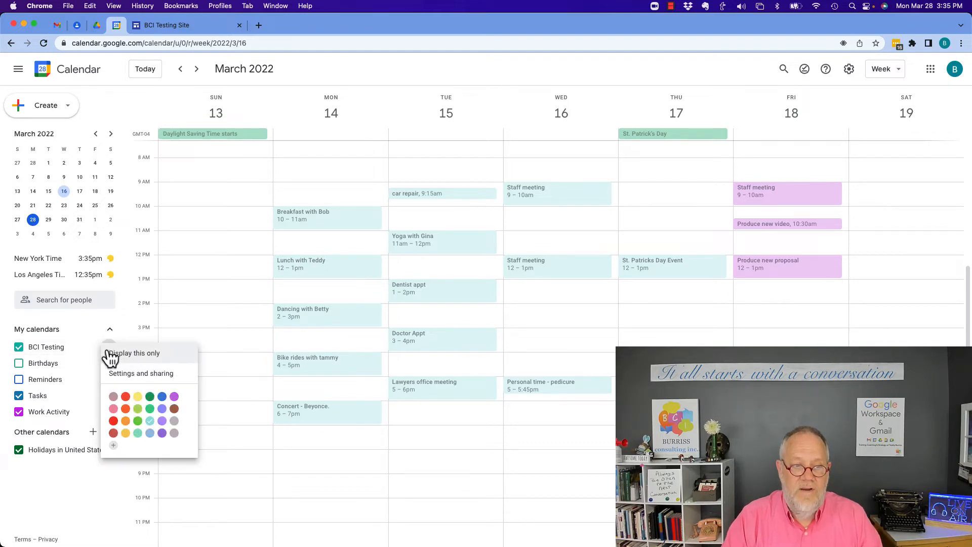
pyautogui.click(149, 375)
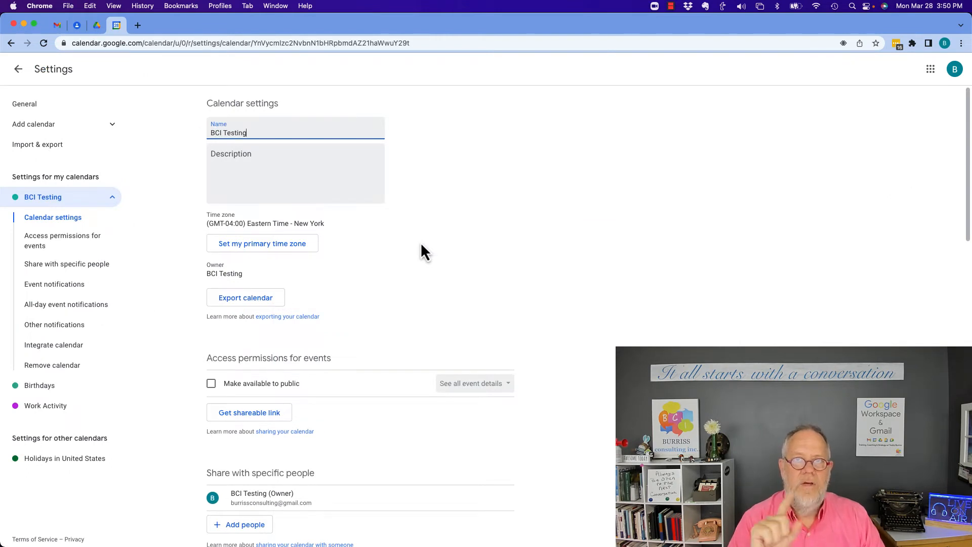
pyautogui.scroll(-3, 420, 249)
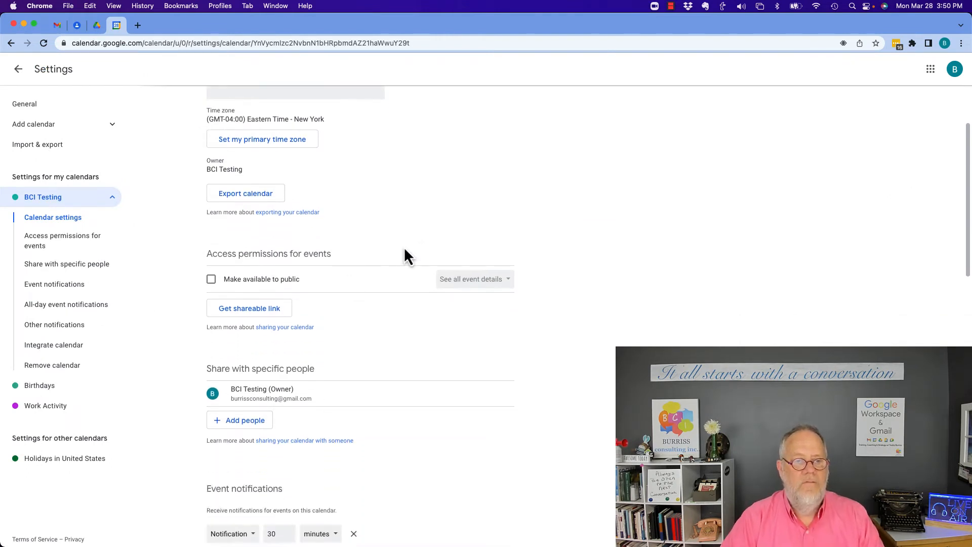
pyautogui.click(211, 277)
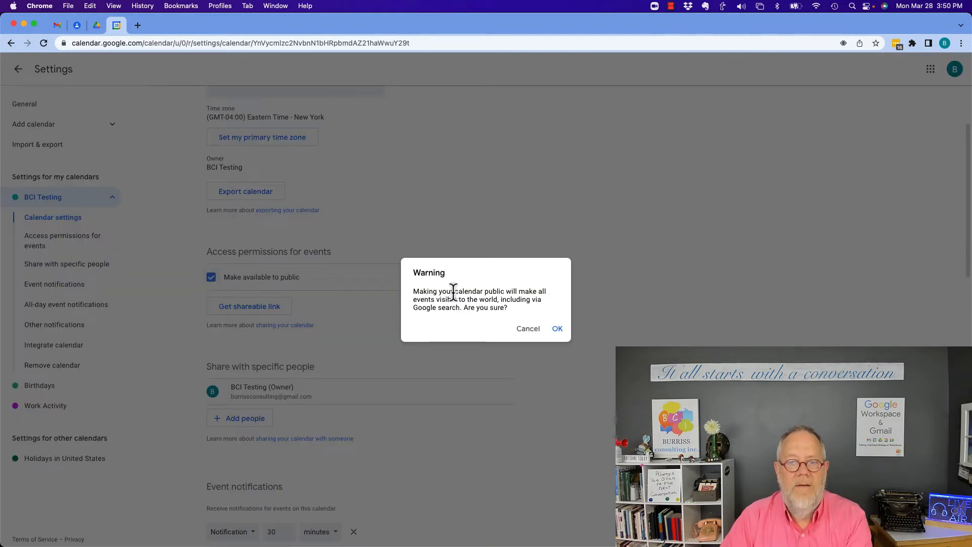
pyautogui.moveTo(454, 292); pyautogui.dragTo(520, 303)
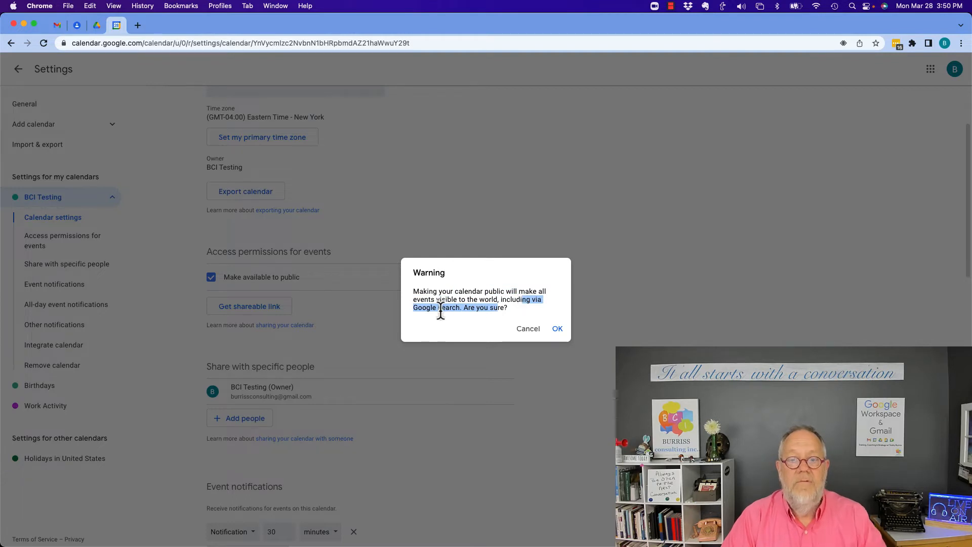
pyautogui.click(558, 330)
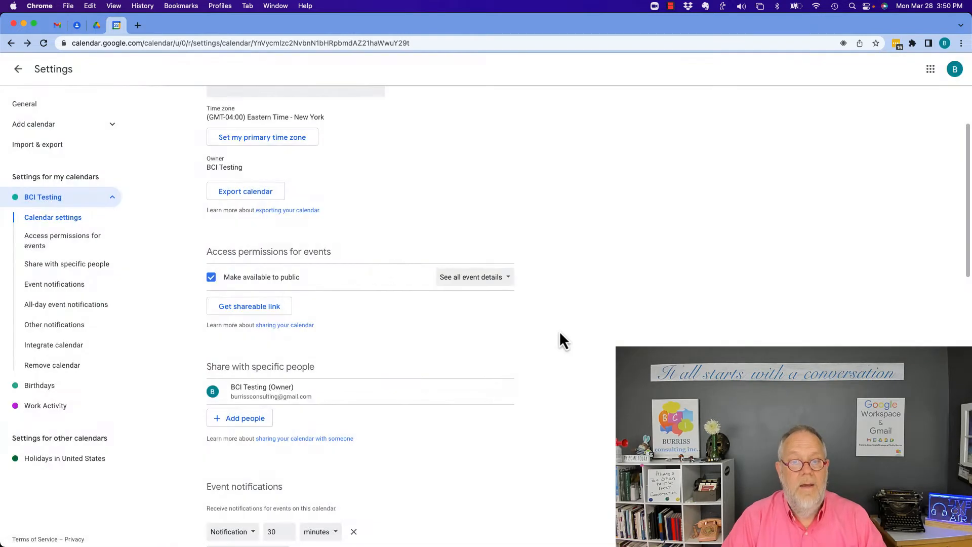
# - Try the public permission See only free/busy (hide details) and restore See all event details
pyautogui.click(475, 283)
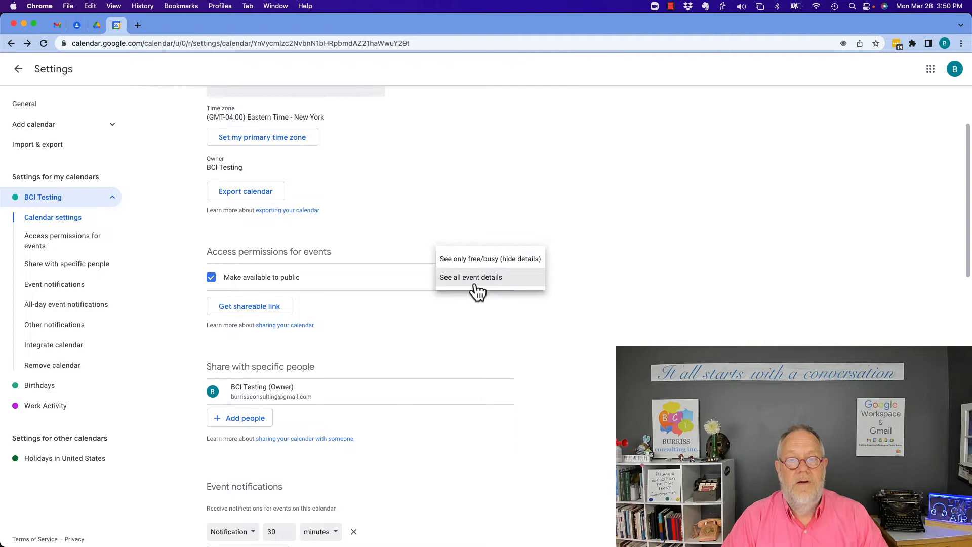
pyautogui.click(464, 261)
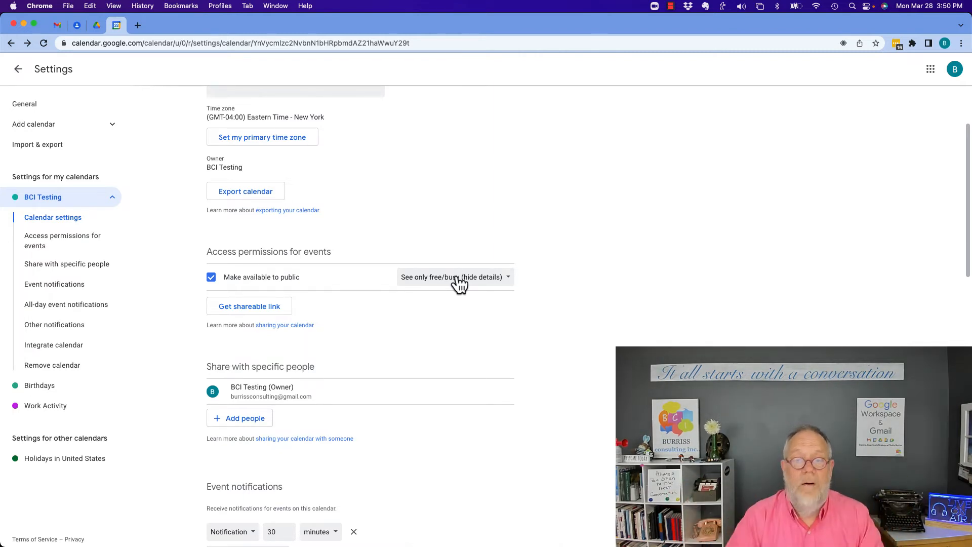
pyautogui.click(460, 284)
pyautogui.click(446, 300)
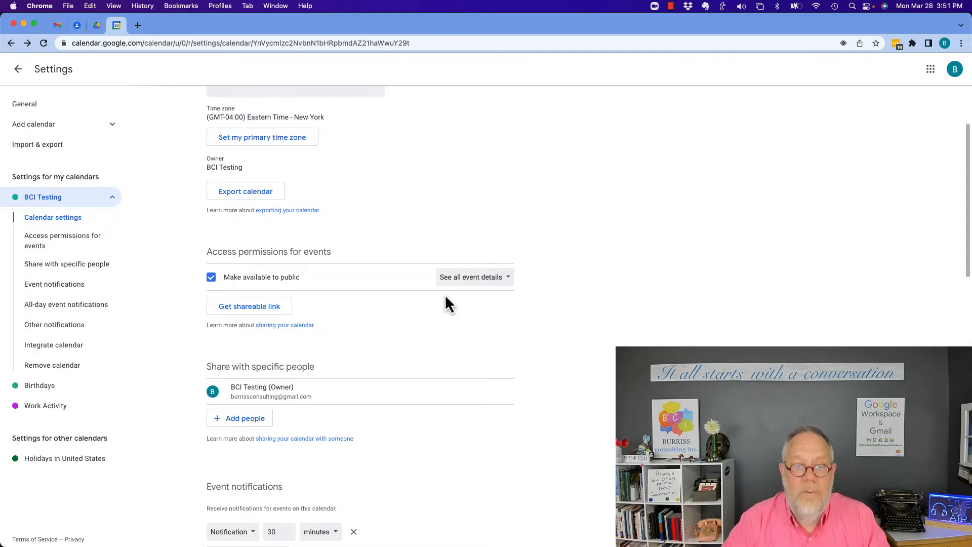
# - Get the BCI Testing calendar's shareable link and copy it
pyautogui.click(254, 306)
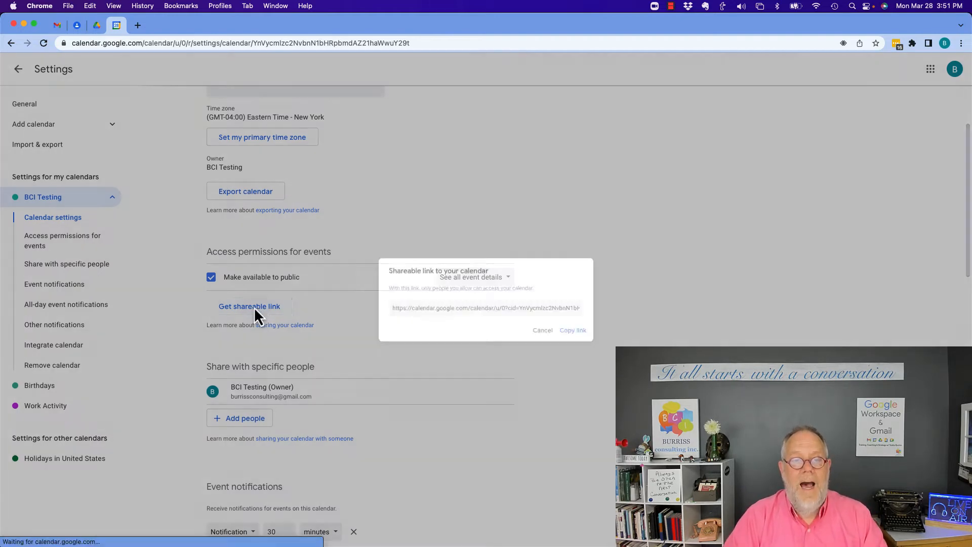
pyautogui.click(536, 310)
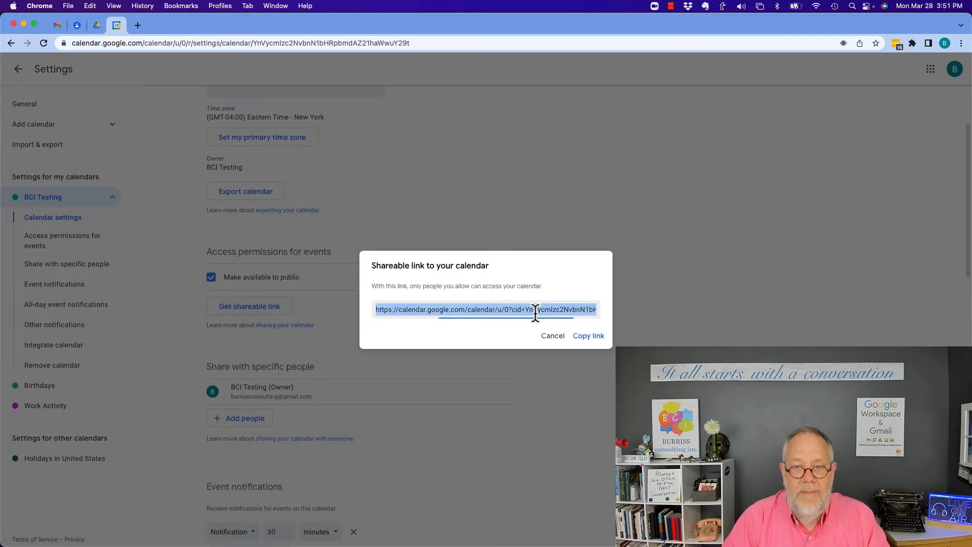
pyautogui.click(587, 336)
pyautogui.click(507, 221)
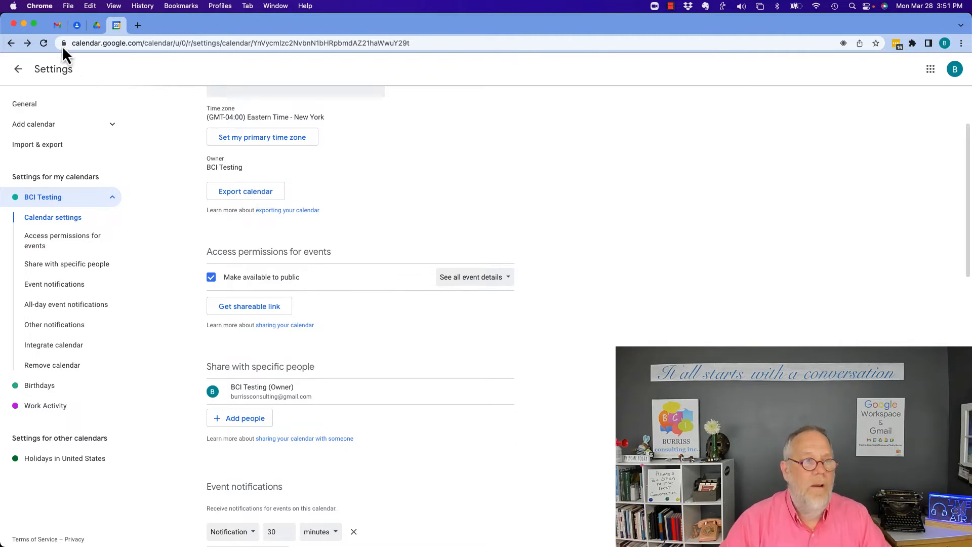
# - Test the copied calendar link in a new incognito window and close that window
pyautogui.click(67, 5)
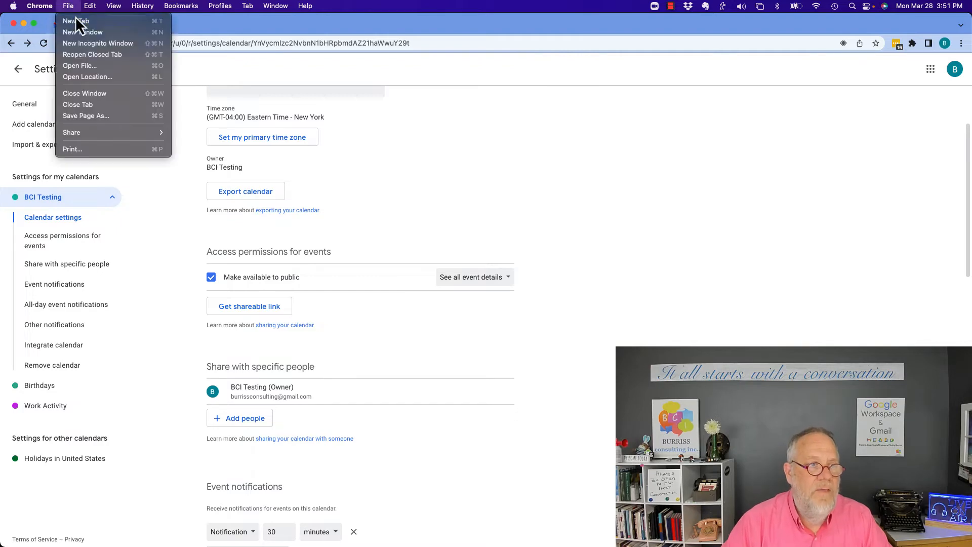
pyautogui.click(102, 44)
pyautogui.press('super+v')
pyautogui.press('Return')
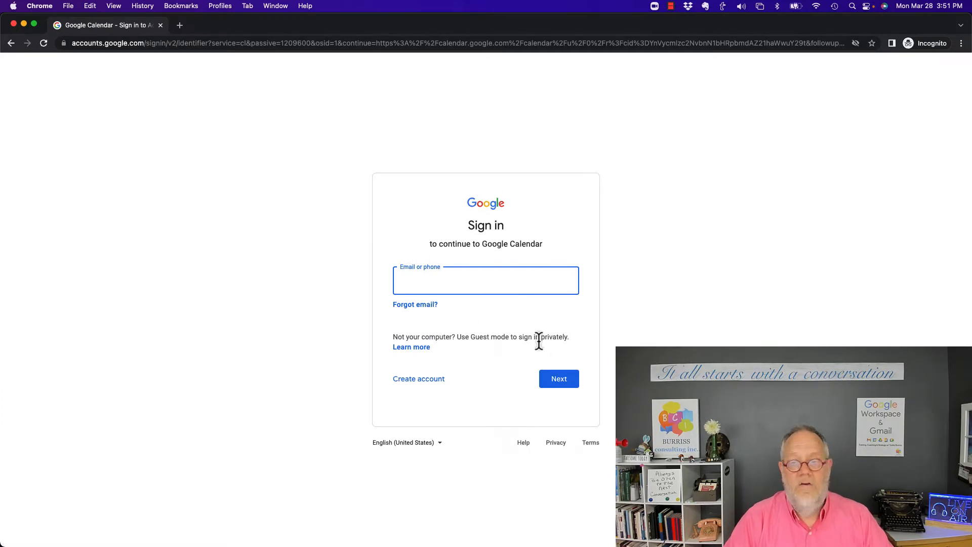
pyautogui.click(13, 24)
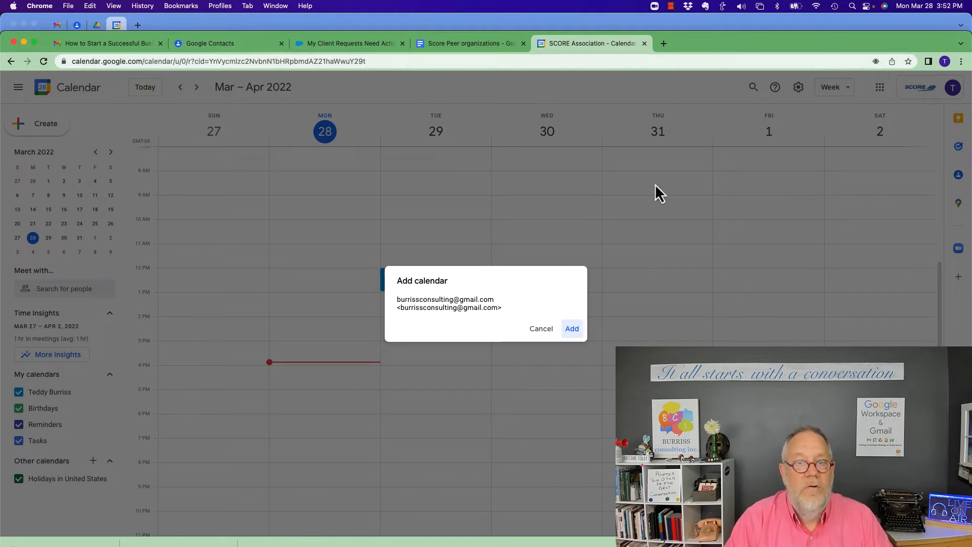
# - Accept adding the shared calendar to the other signed-in account's Google Calendar
pyautogui.click(572, 329)
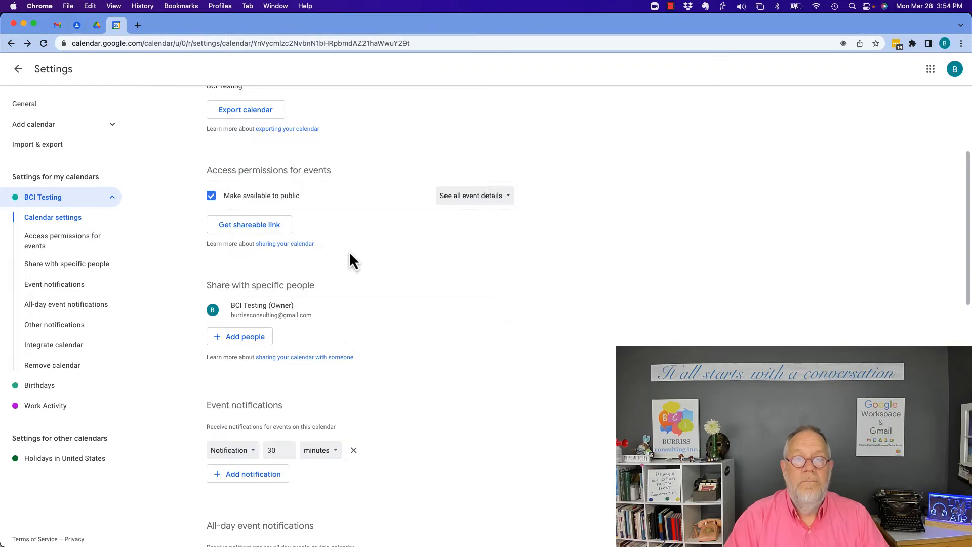
# - Share the BCI Testing calendar with the first suggested contact, granting Make changes and manage sharing, and send the invitation
pyautogui.scroll(-2, 349, 251)
pyautogui.moveTo(232, 216); pyautogui.dragTo(302, 215)
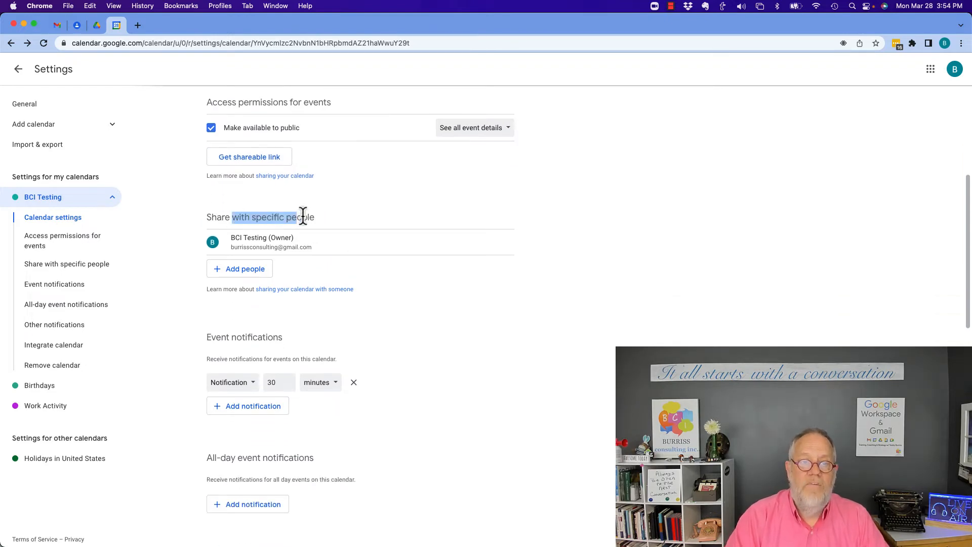
pyautogui.click(246, 270)
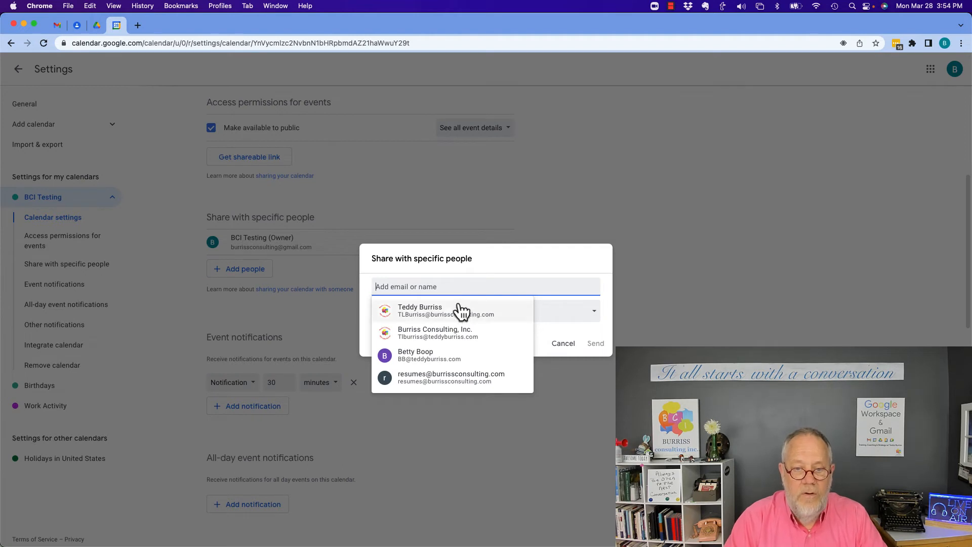
pyautogui.click(434, 316)
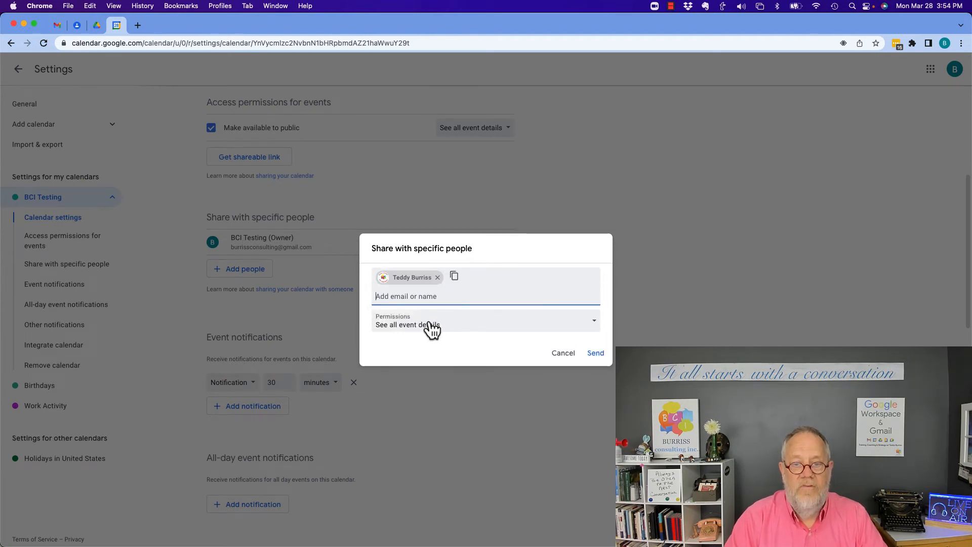
pyautogui.click(433, 325)
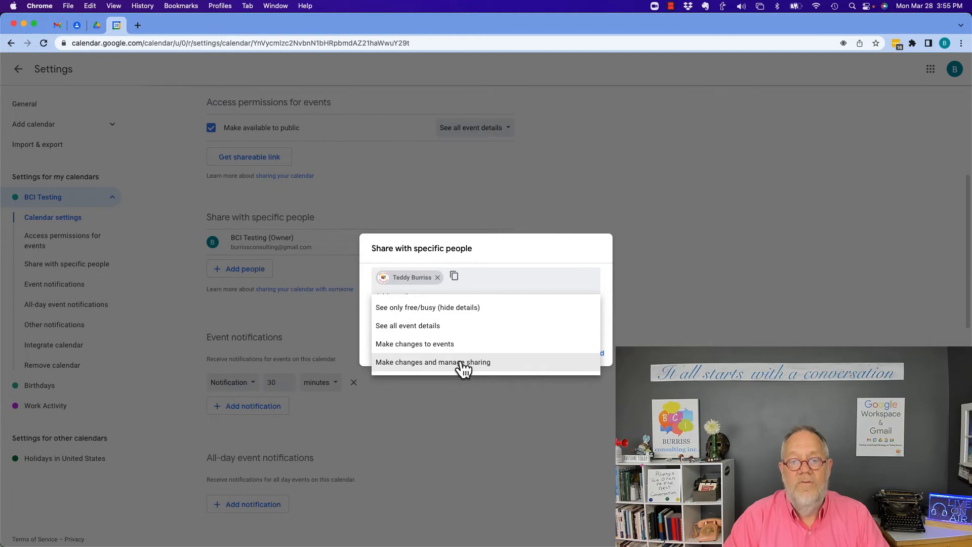
pyautogui.click(414, 362)
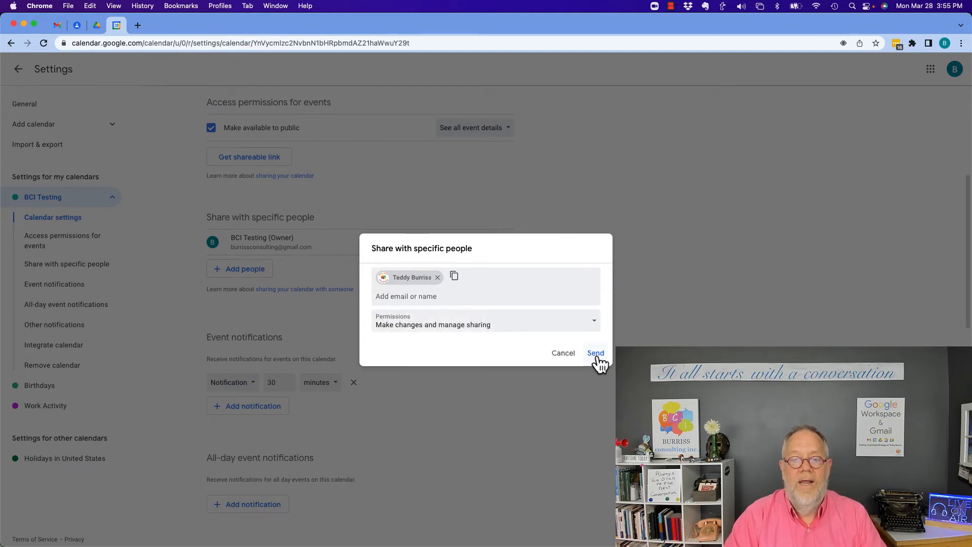
pyautogui.click(596, 353)
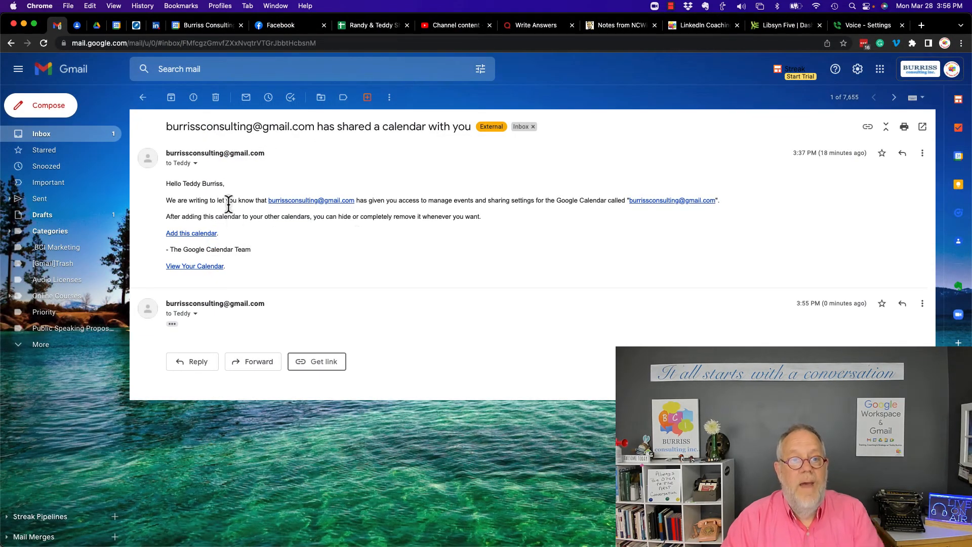
# - In the recipient's Gmail, check the sharing email's sender and granted access, and follow its link to add the calendar
pyautogui.click(196, 165)
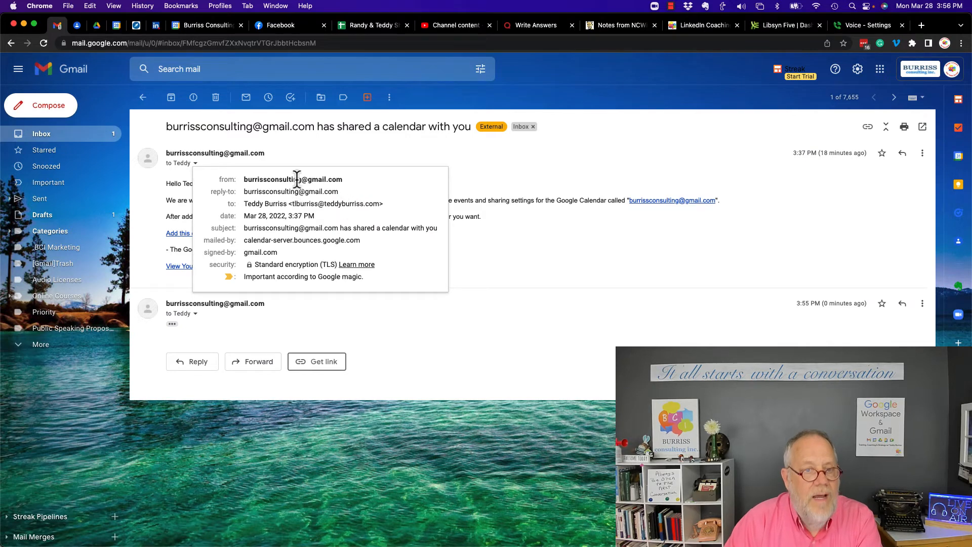
pyautogui.moveTo(249, 180); pyautogui.dragTo(348, 182)
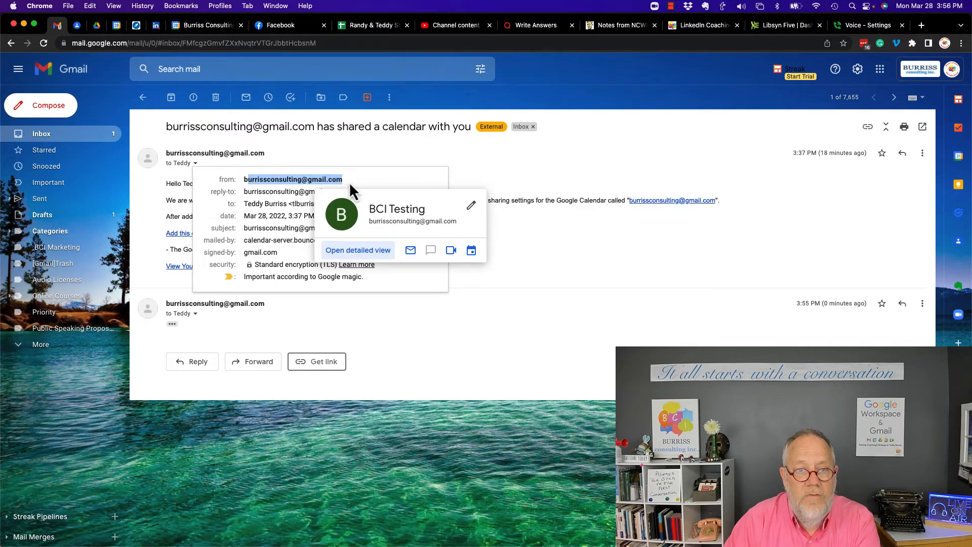
pyautogui.click(462, 182)
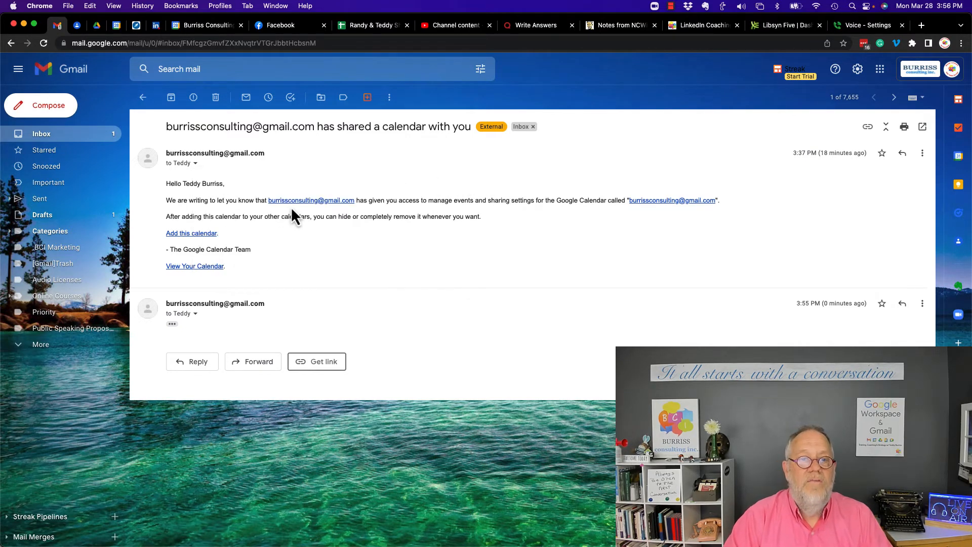
pyautogui.moveTo(387, 201); pyautogui.dragTo(582, 209)
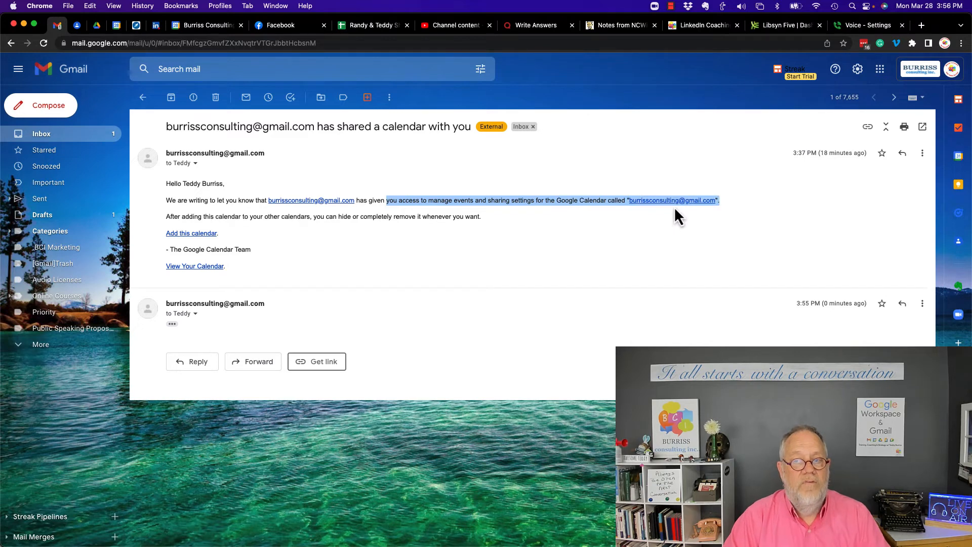
pyautogui.click(197, 237)
pyautogui.click(48, 191)
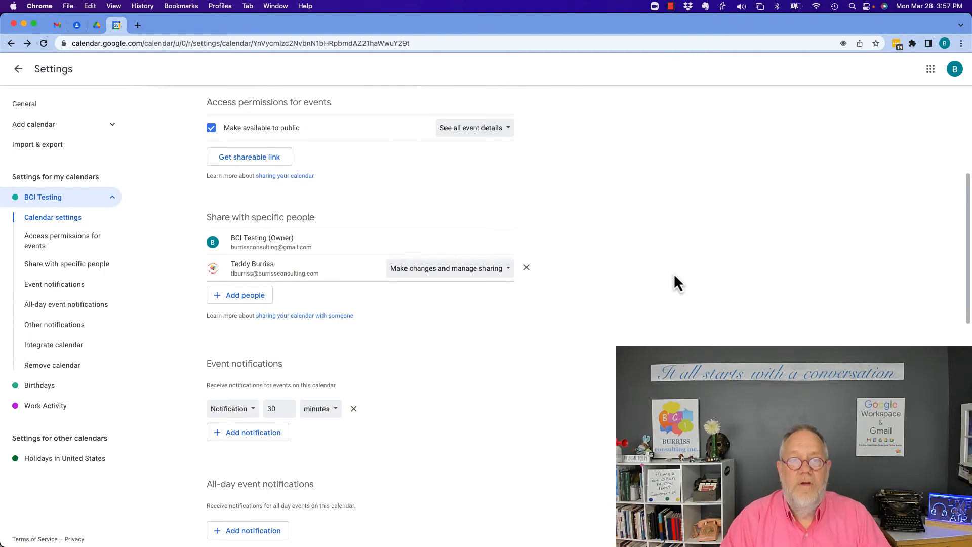
# - Open the embed code customization from the BCI Testing calendar's integration settings
pyautogui.scroll(-8, 674, 275)
pyautogui.scroll(-5, 674, 276)
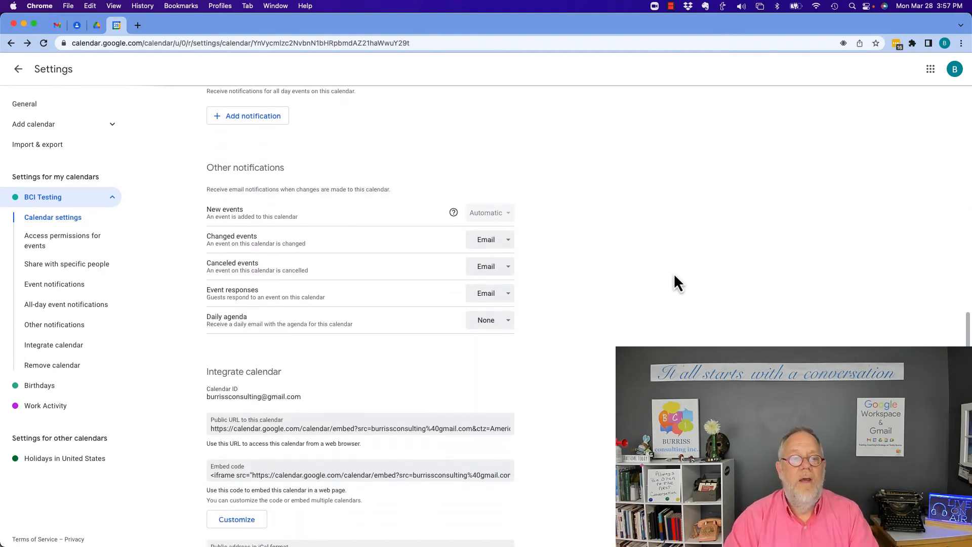
pyautogui.scroll(-2, 228, 228)
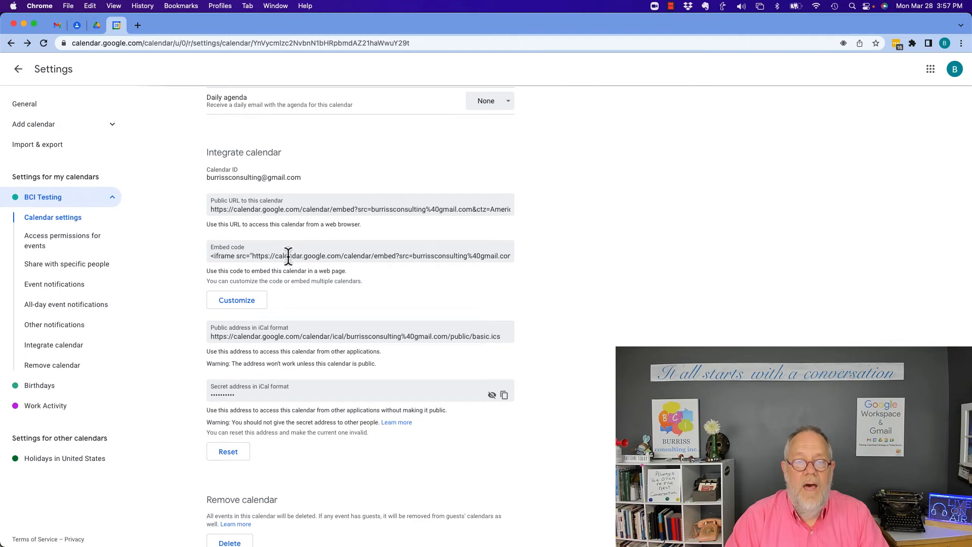
pyautogui.click(242, 304)
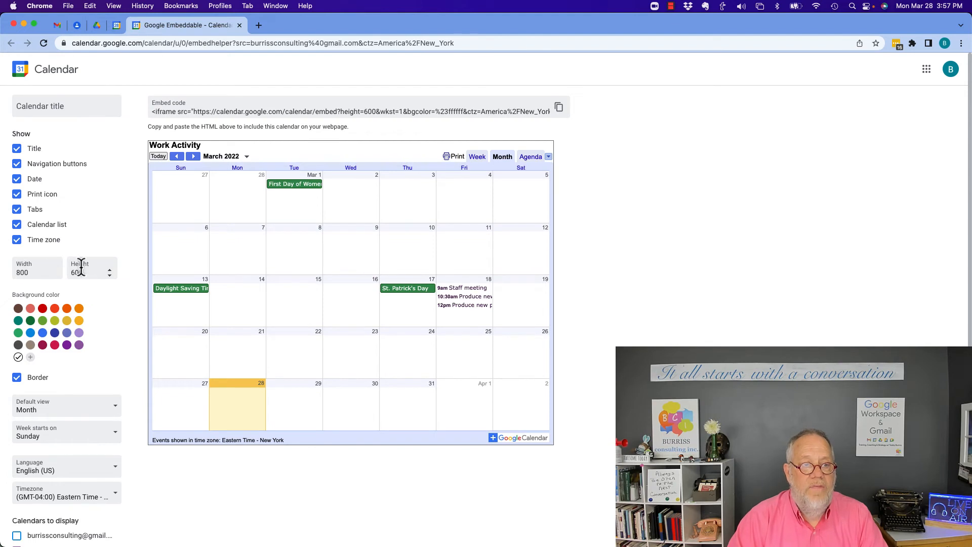
# - Set the embedded calendar's width to 1100 and its height to 750
pyautogui.doubleClick(23, 272)
pyautogui.write('1100')
pyautogui.press('Tab')
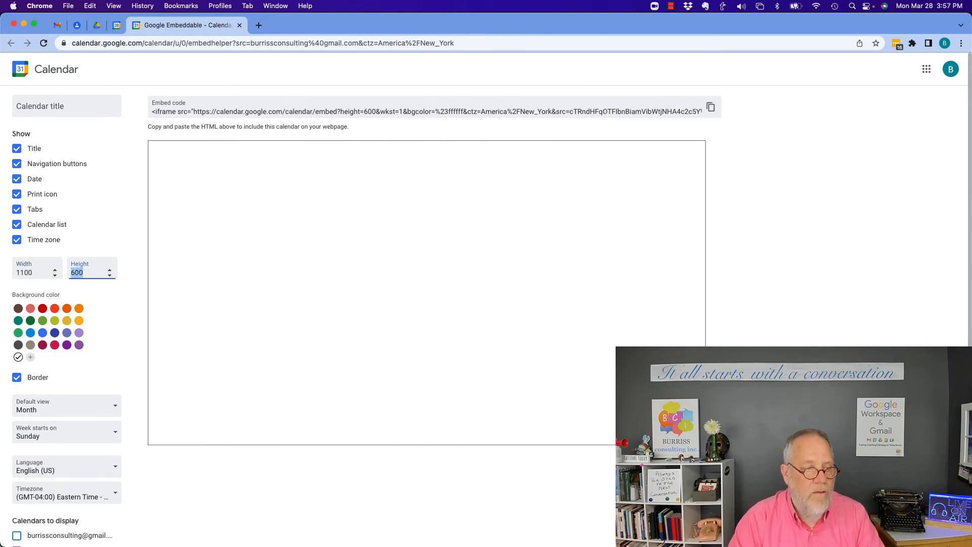
pyautogui.write('750')
pyautogui.press('Tab')
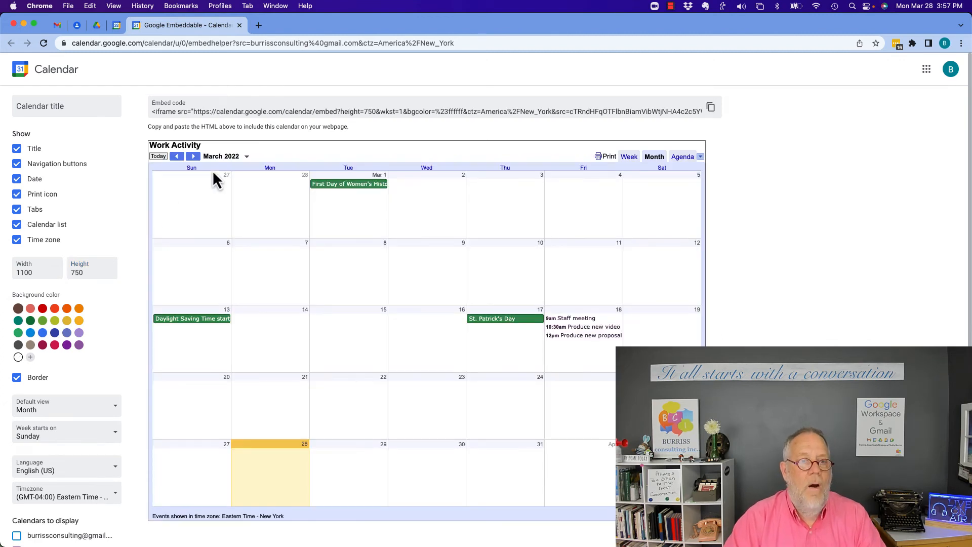
# - Copy the customized embed code for the calendar
pyautogui.click(215, 110)
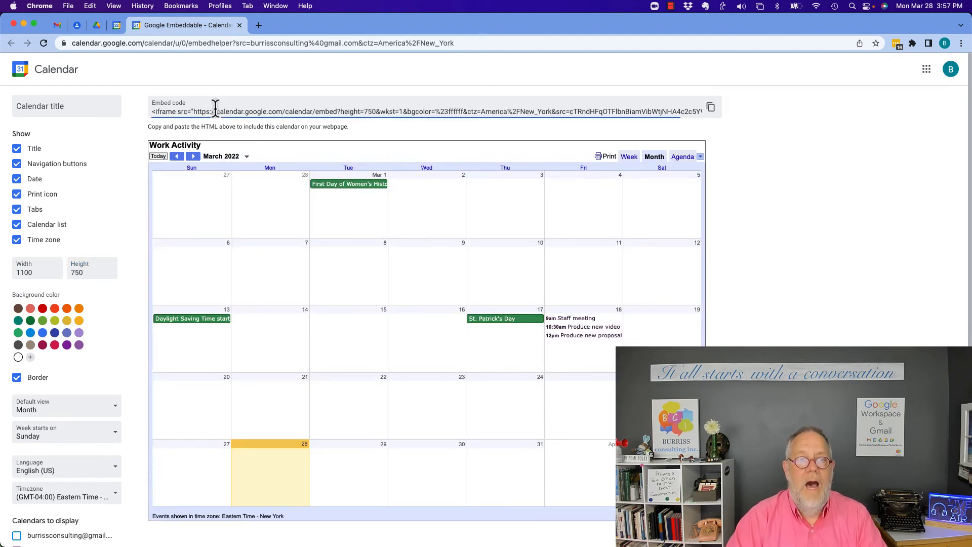
pyautogui.click(711, 107)
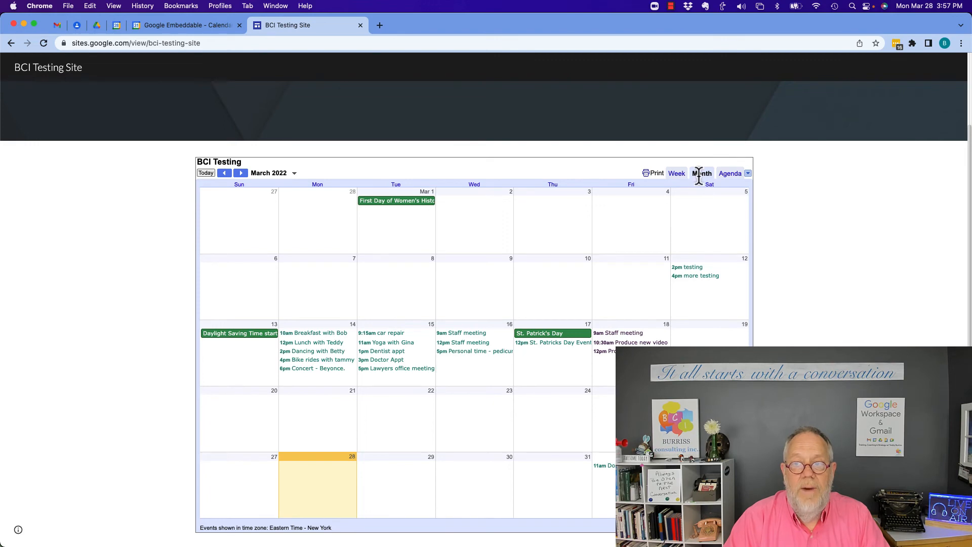
# - On the BCI Testing Site page, view the embedded calendar as agenda, week and month, and show its list of included calendars
pyautogui.click(731, 173)
pyautogui.click(677, 174)
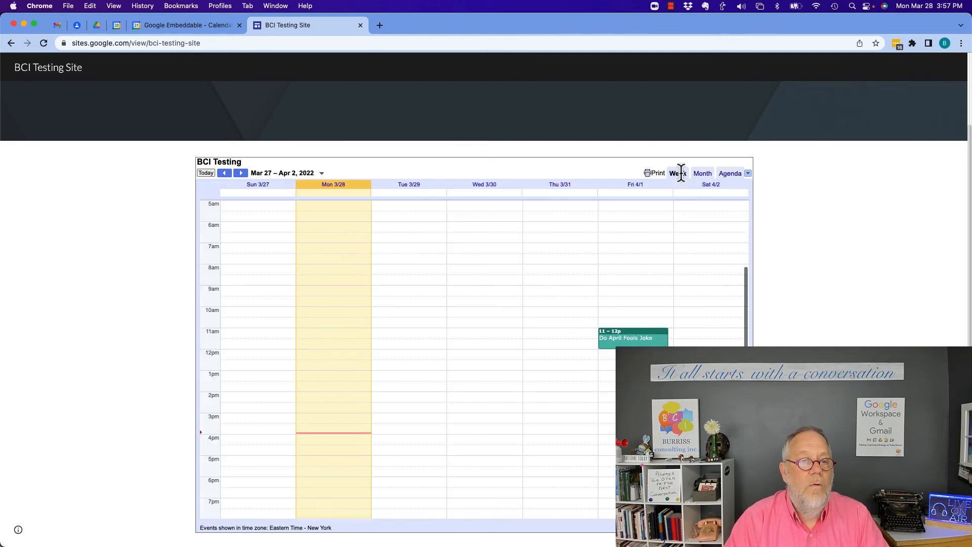
pyautogui.click(703, 174)
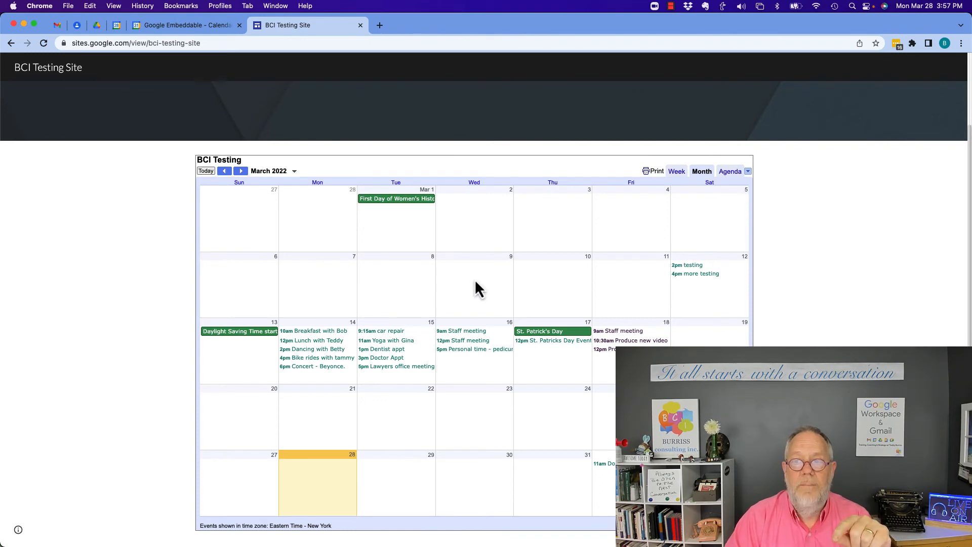
pyautogui.click(748, 172)
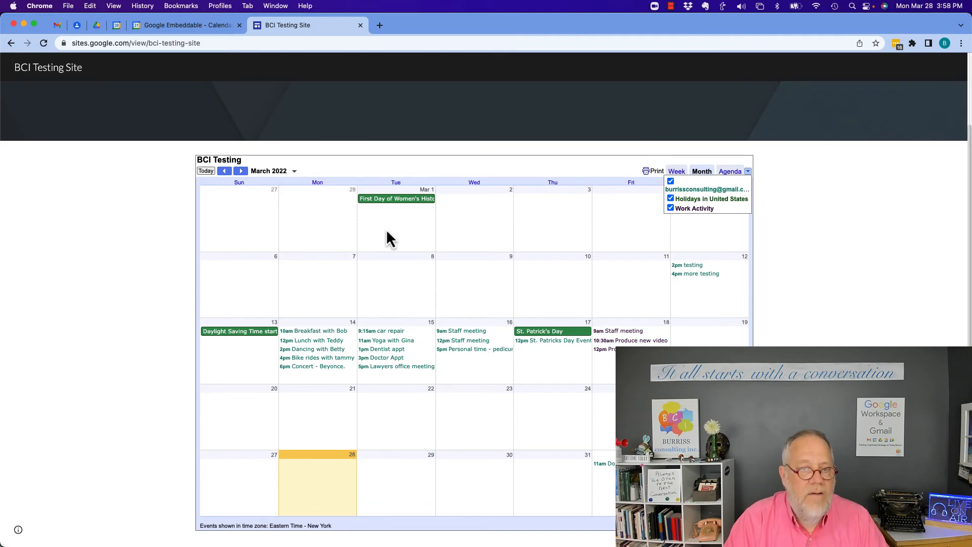
# - View the full details of the March 15 car repair event from the embedded calendar, and close the details page and event bubble
pyautogui.click(391, 332)
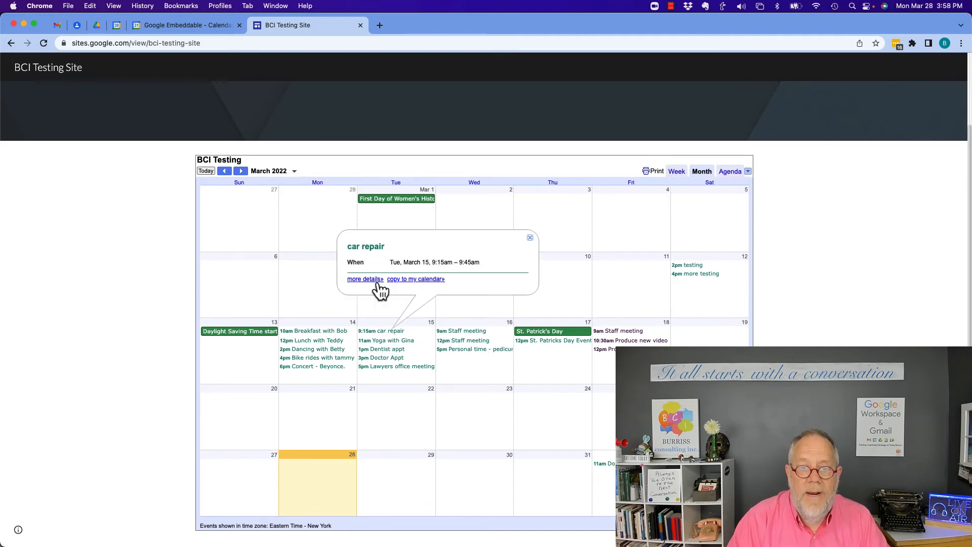
pyautogui.click(374, 280)
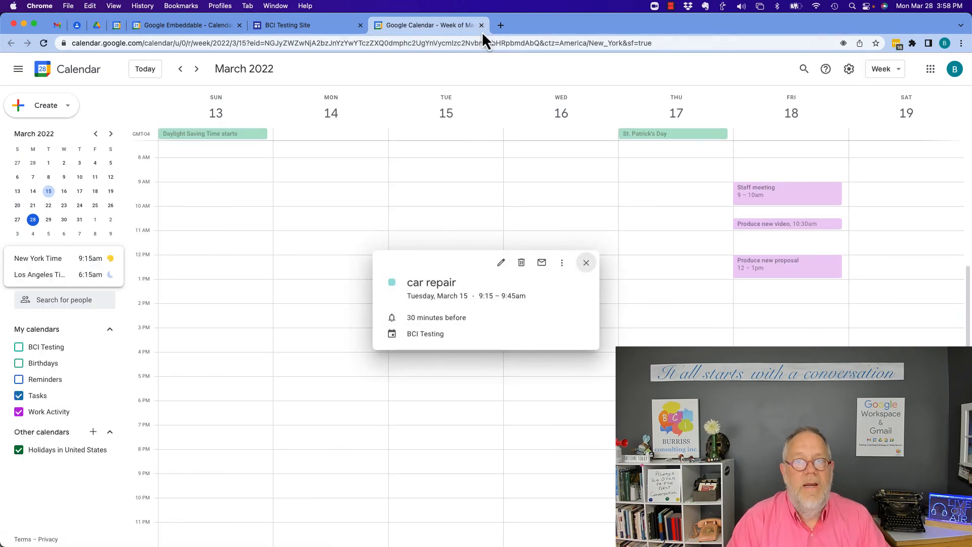
pyautogui.click(480, 25)
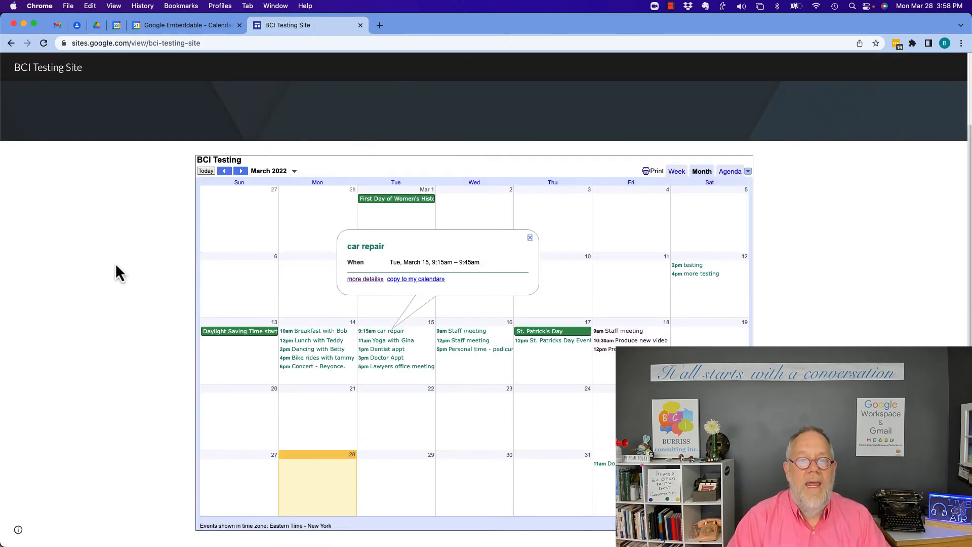
pyautogui.click(530, 239)
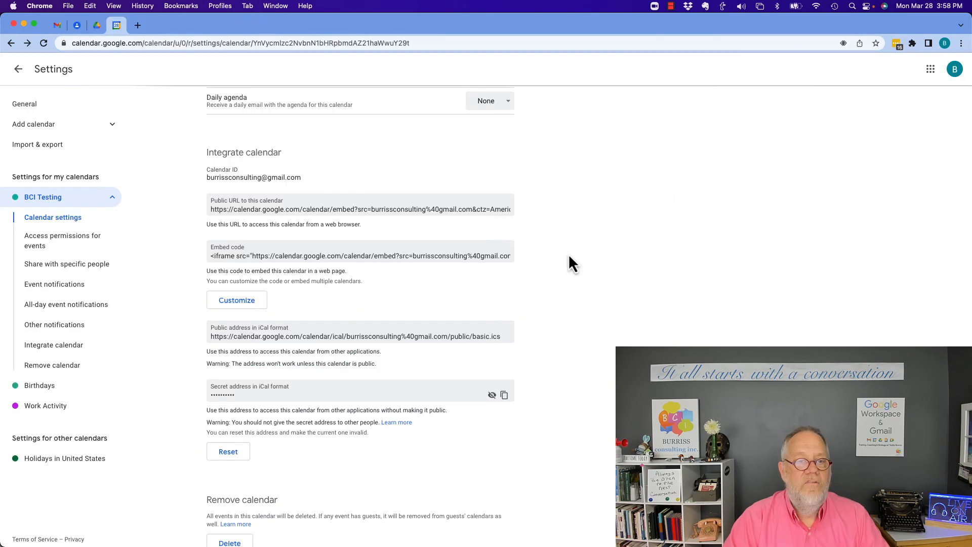
# - Review the BCI Testing calendar's access permissions, specific-people sharing and integration settings, and return to the main calendar
pyautogui.scroll(15, 569, 260)
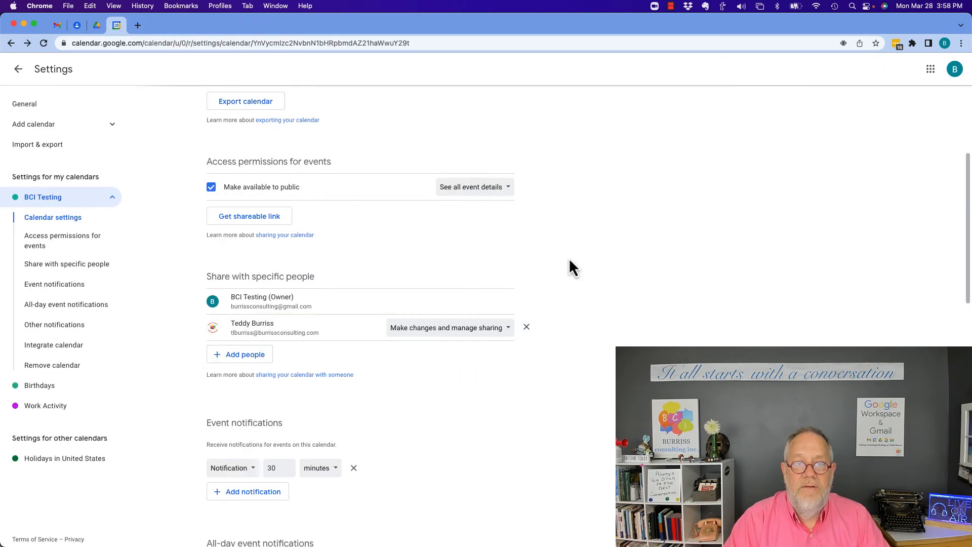
pyautogui.scroll(1, 569, 261)
pyautogui.scroll(-1, 569, 261)
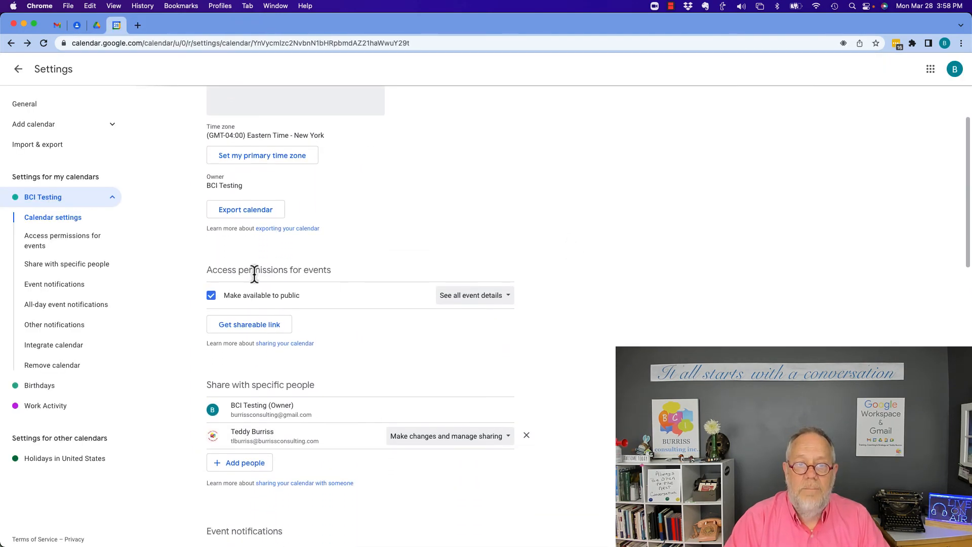
pyautogui.scroll(-5, 329, 298)
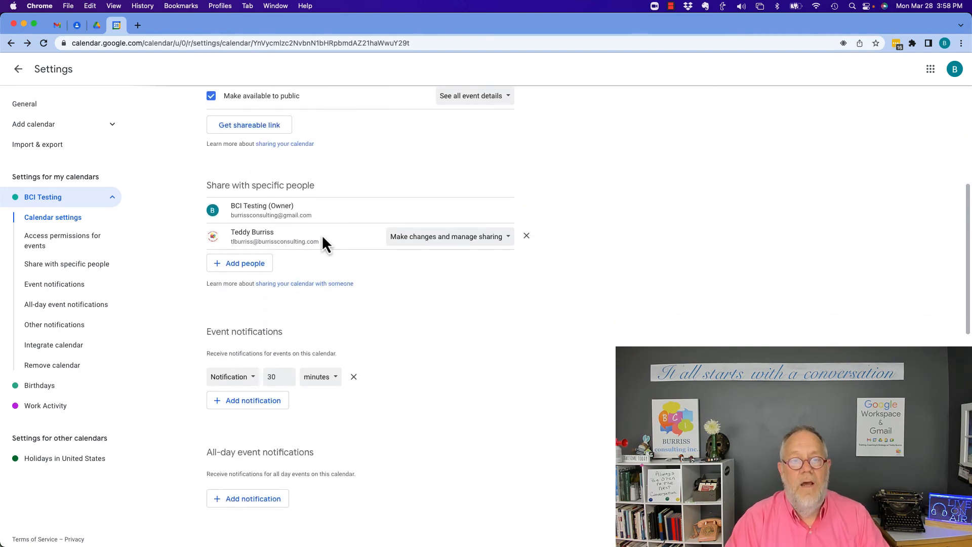
pyautogui.scroll(-15, 323, 237)
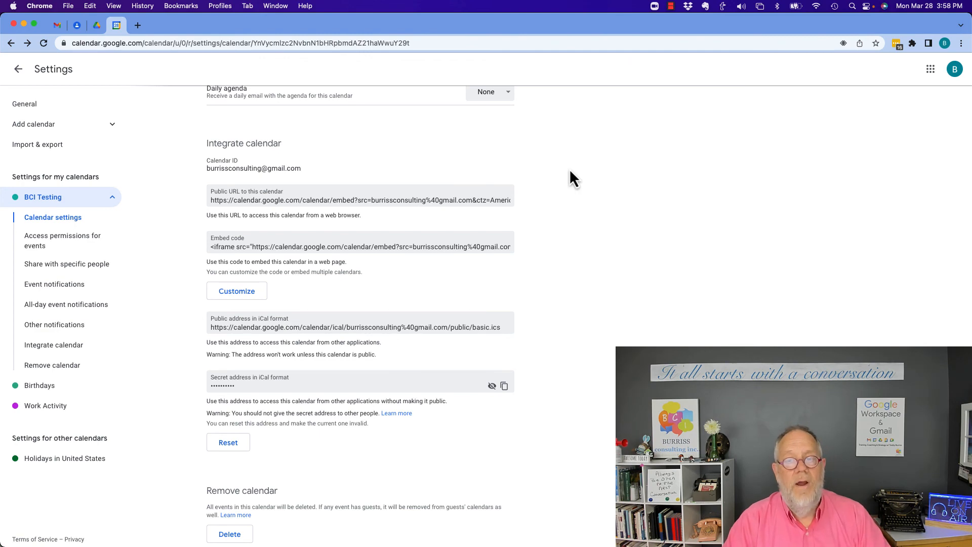
pyautogui.scroll(15, 571, 172)
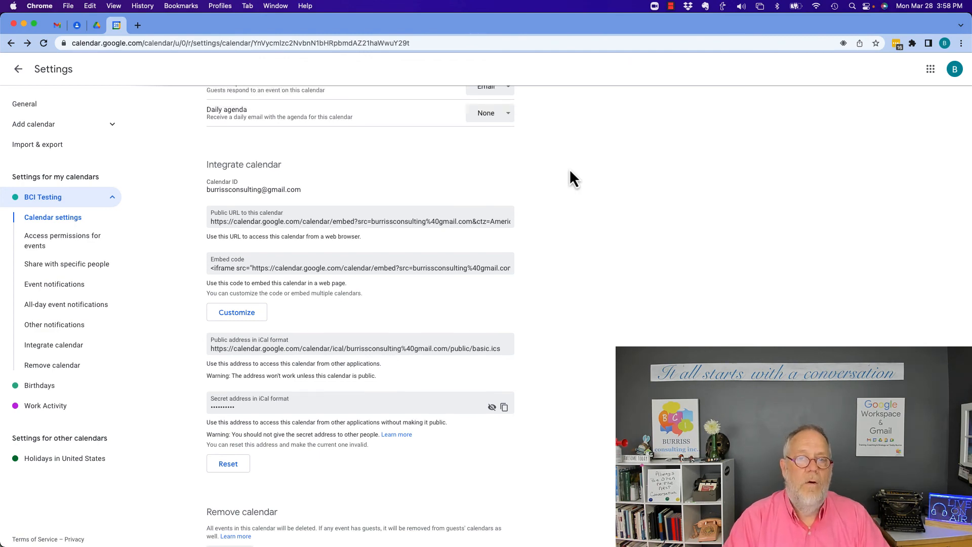
pyautogui.click(18, 69)
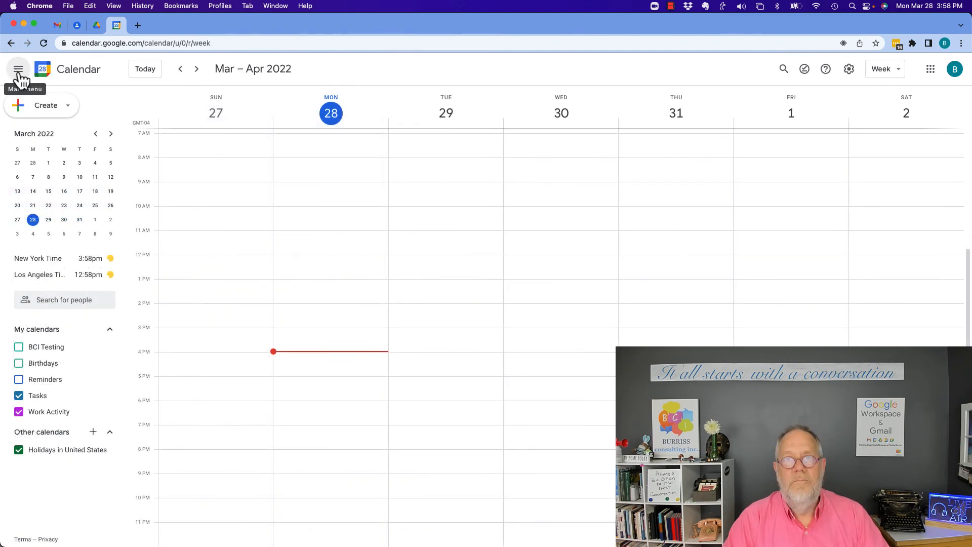